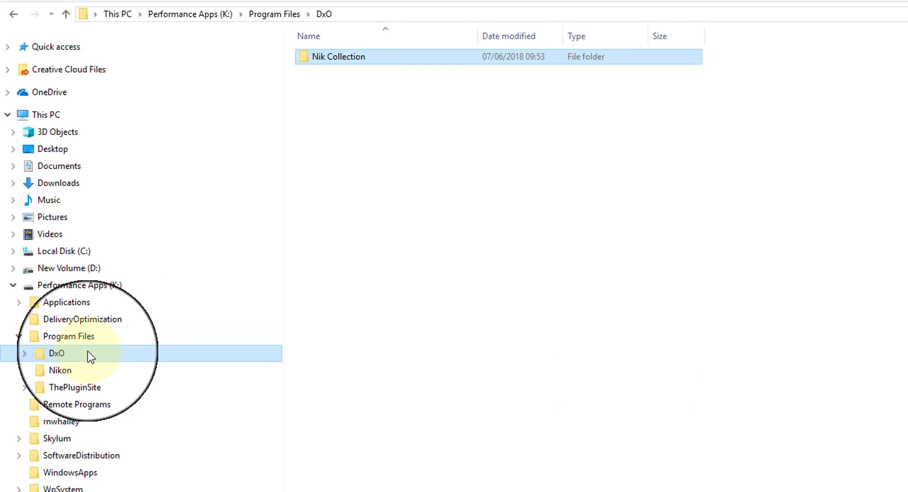
Browse into Nik Collection > Viveza 2 > Viveza 2 (64-Bit) and select the Viveza 2 application
double_click(348, 64)
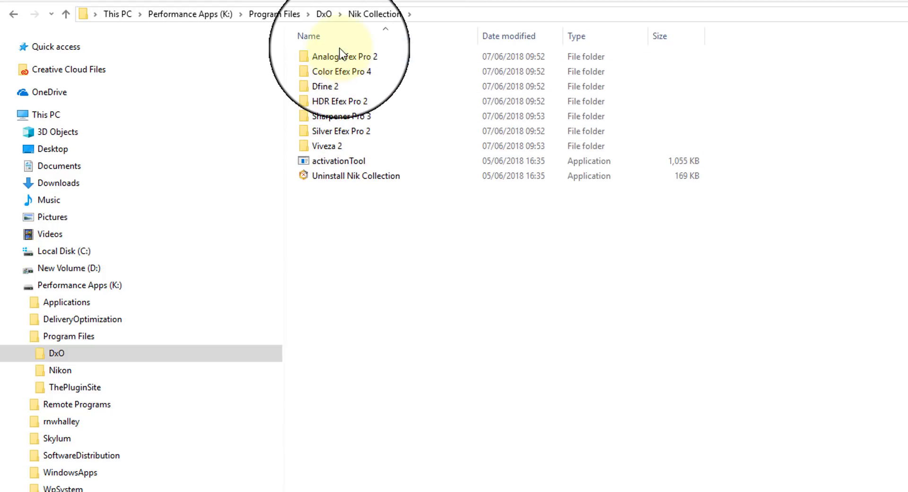
double_click(327, 146)
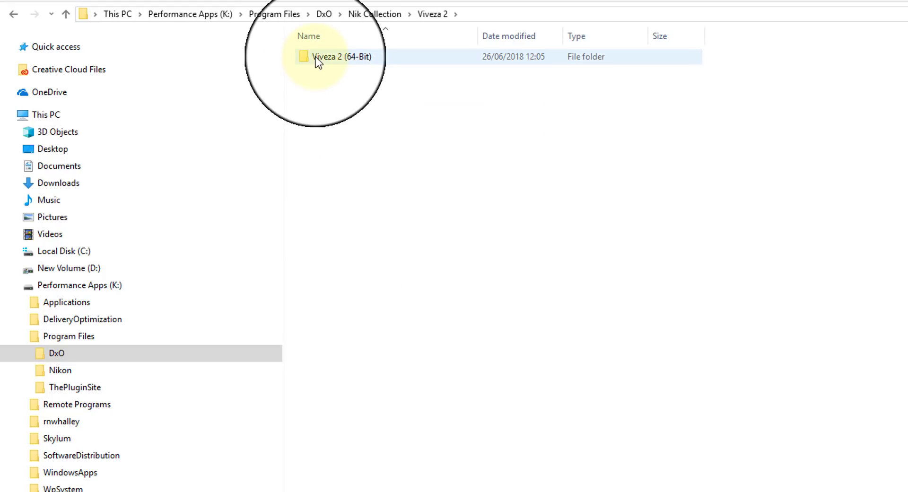
double_click(316, 57)
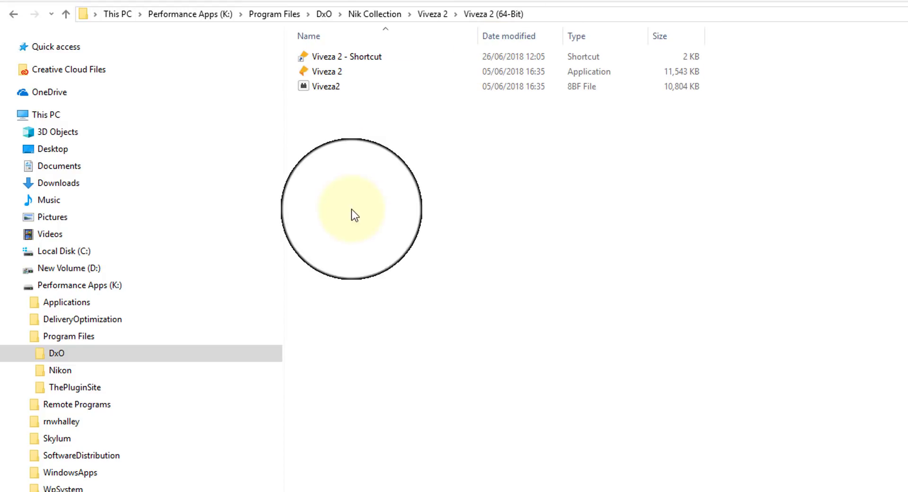
left_click(329, 74)
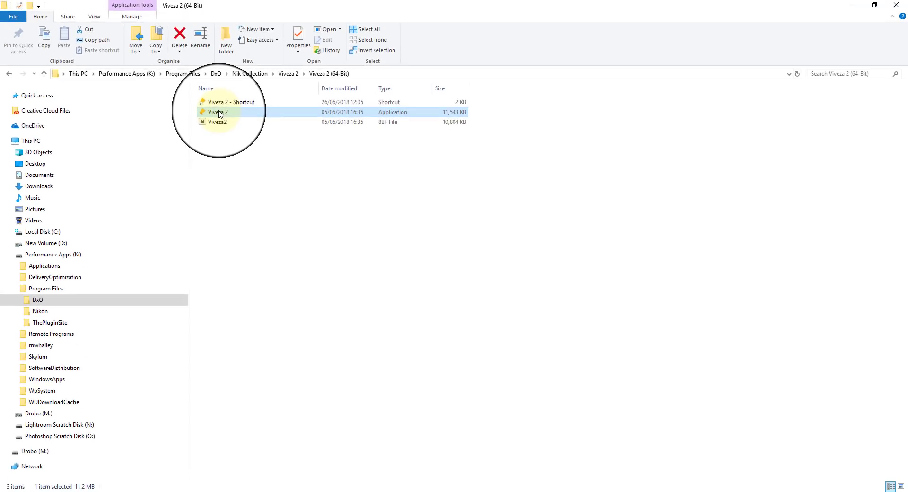
Launch Viveza 2 stand-alone and bring the zzDemo photo folder forward
double_click(219, 112)
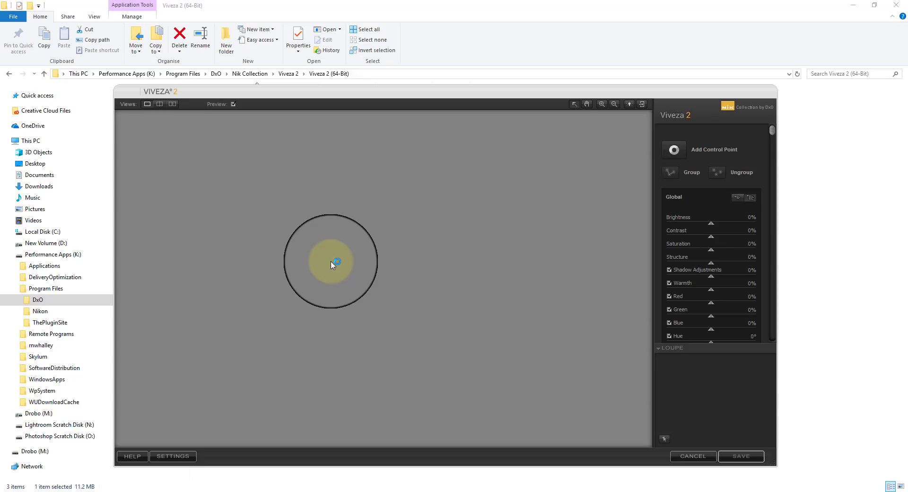
mouse_move(270, 472)
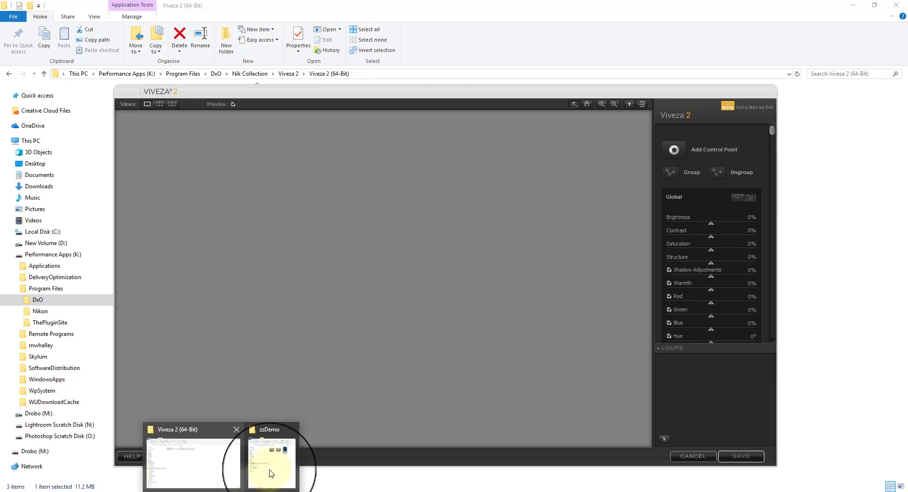
left_click(291, 462)
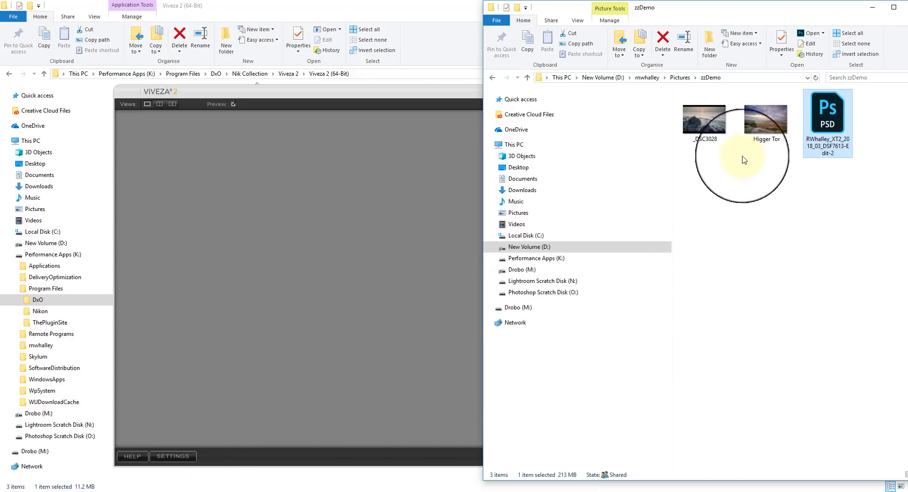
Try dragging the Higger Tor photo into the empty Viveza 2 window
left_click(763, 119)
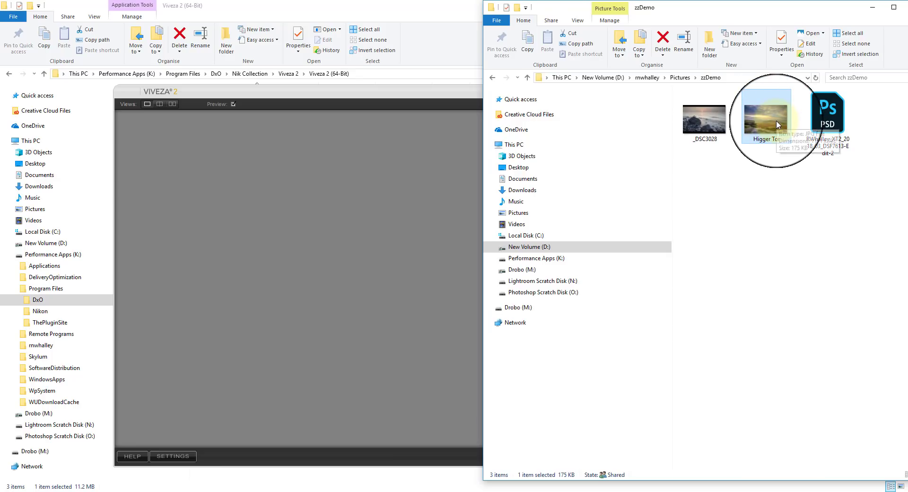
left_click_drag(776, 120, 296, 249)
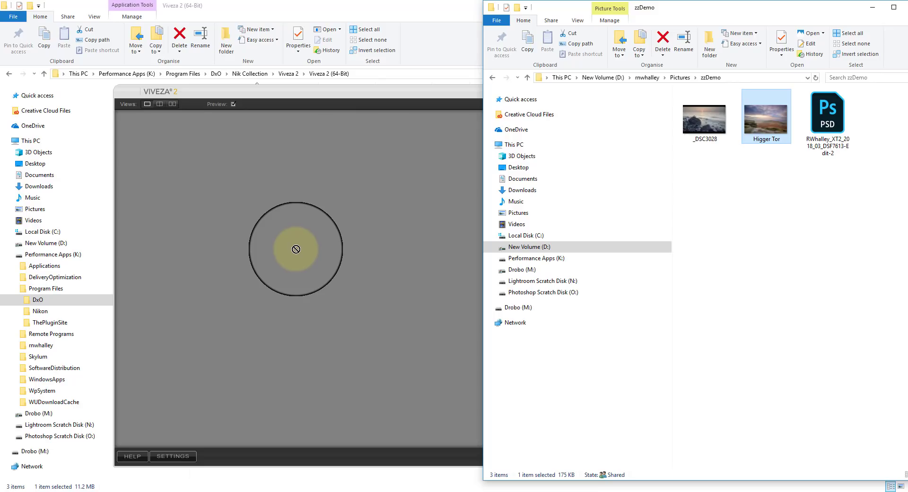
left_click_drag(296, 250, 382, 111)
Cancel the empty Viveza window and drop Higger Tor onto the Viveza 2 application file
left_click(382, 111)
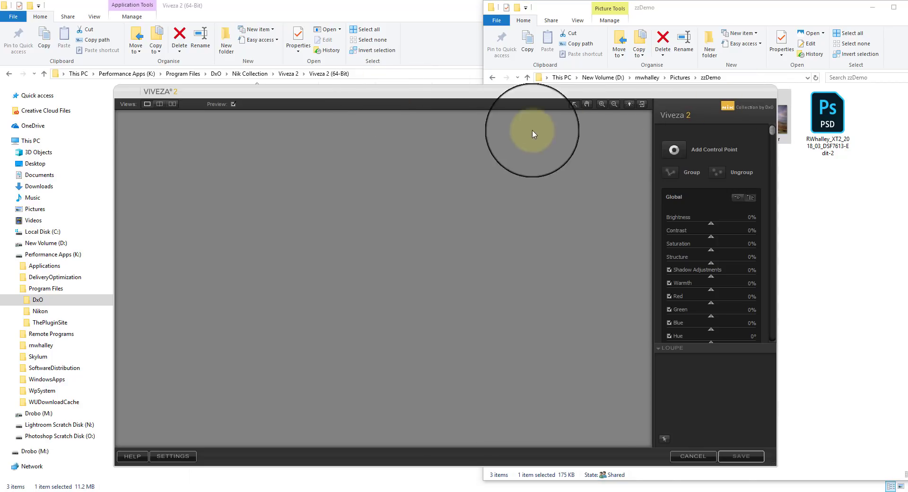
left_click(693, 455)
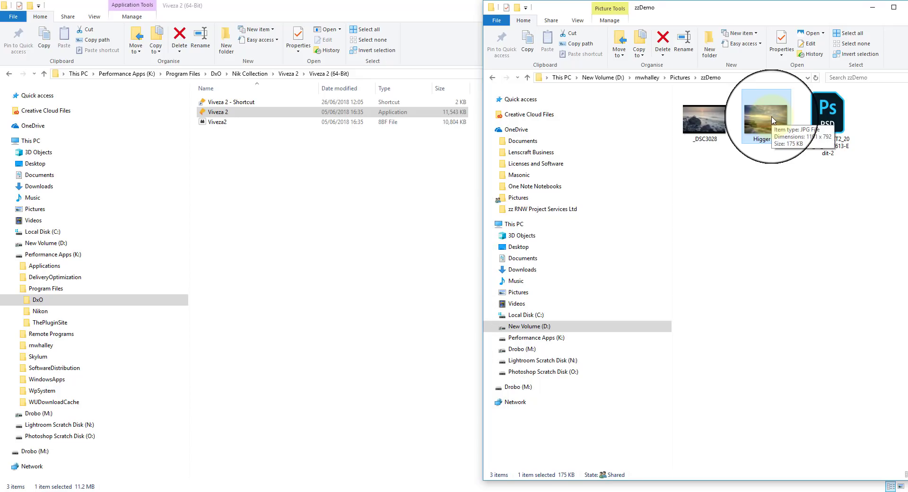
left_click_drag(772, 121, 240, 192)
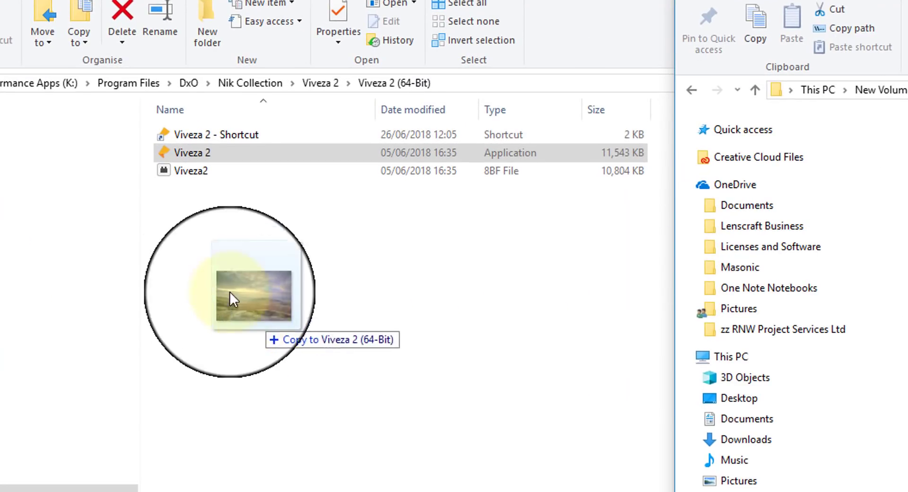
left_click_drag(232, 298, 194, 148)
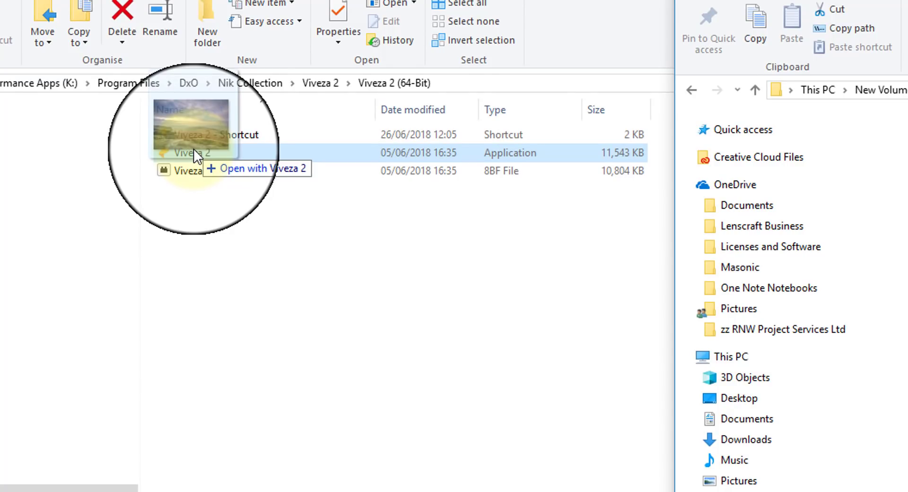
left_click_drag(194, 149, 194, 148)
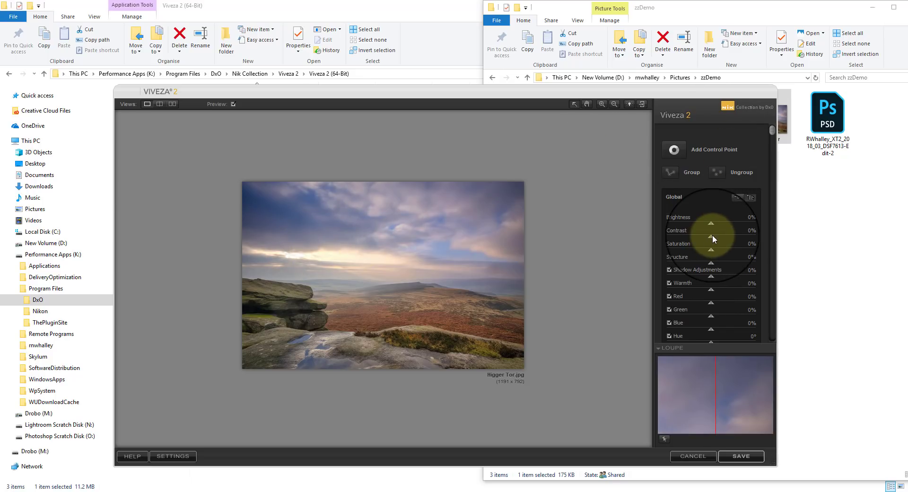
Set Higger Tor to 23% contrast, 21% warmth and 44% saturation, then save
left_click_drag(713, 235, 723, 237)
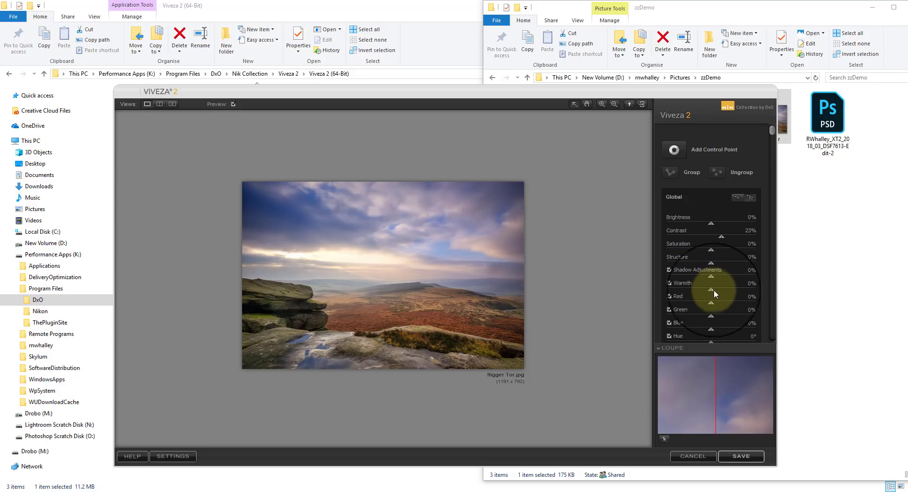
left_click_drag(714, 289, 723, 290)
left_click_drag(710, 251, 731, 252)
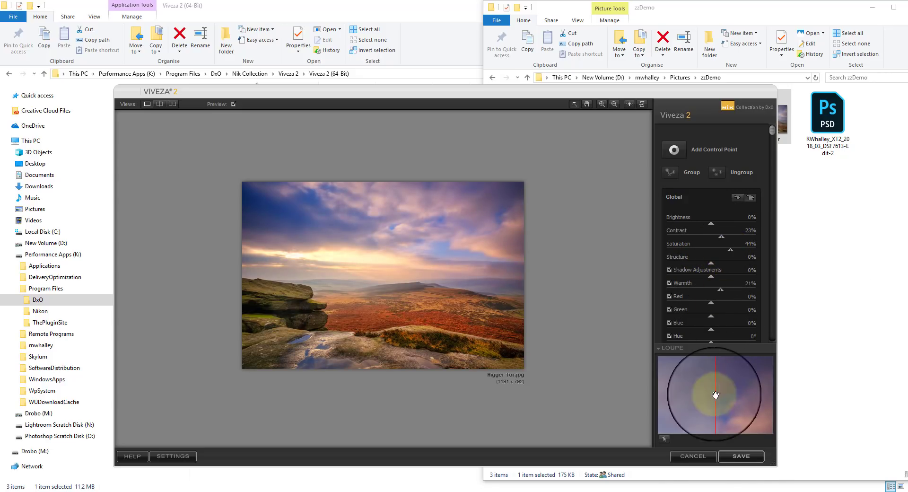
left_click(741, 456)
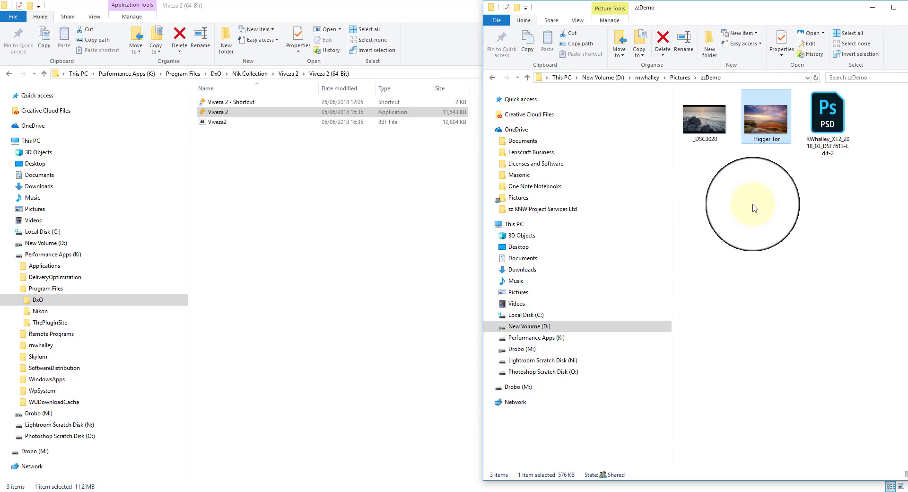
left_click(828, 118)
left_click_drag(826, 119, 281, 113)
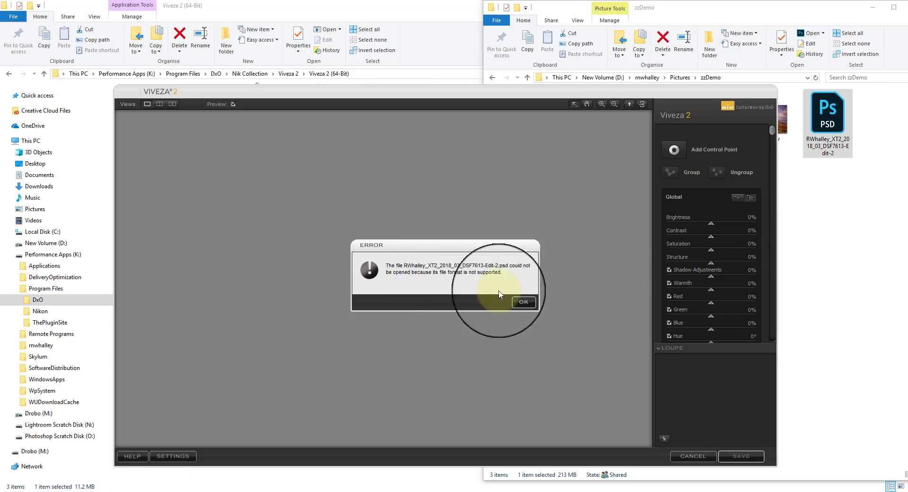
left_click(524, 302)
left_click(683, 462)
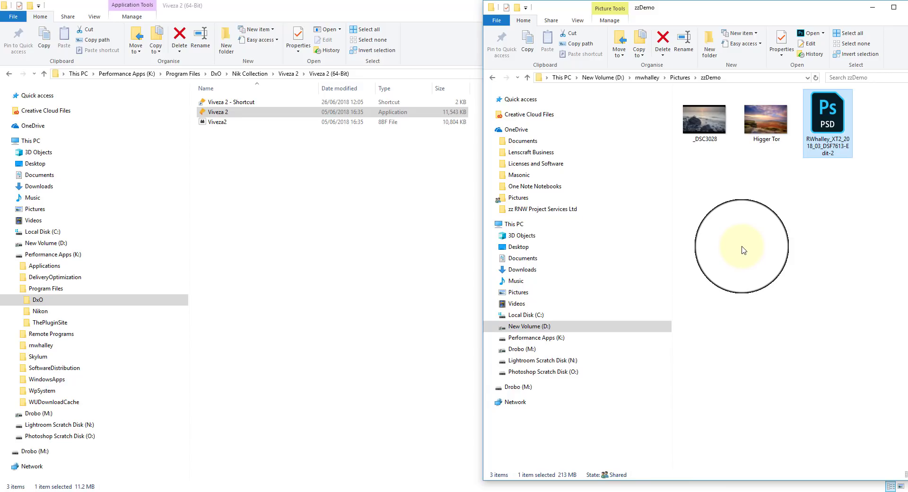
Open _DSC3028.NEF in Viveza 2, set 22% contrast and 48% warmth, and save
left_click(707, 121)
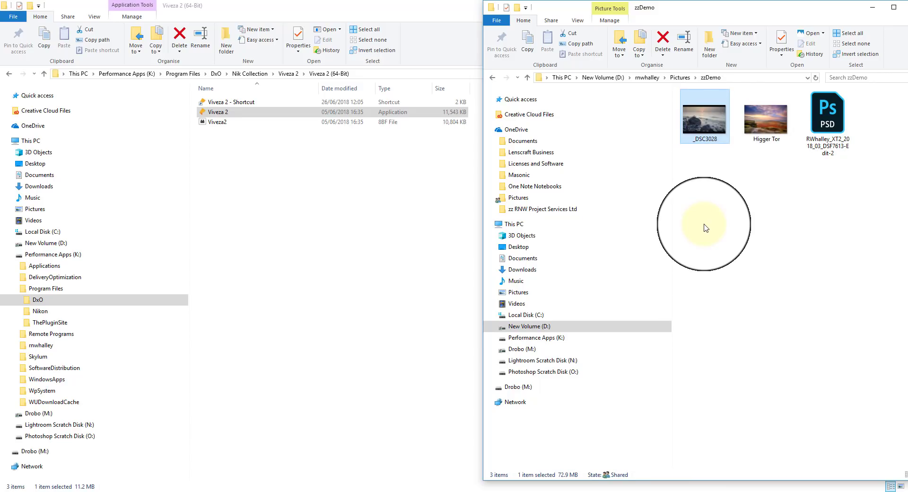
left_click_drag(708, 116, 257, 118)
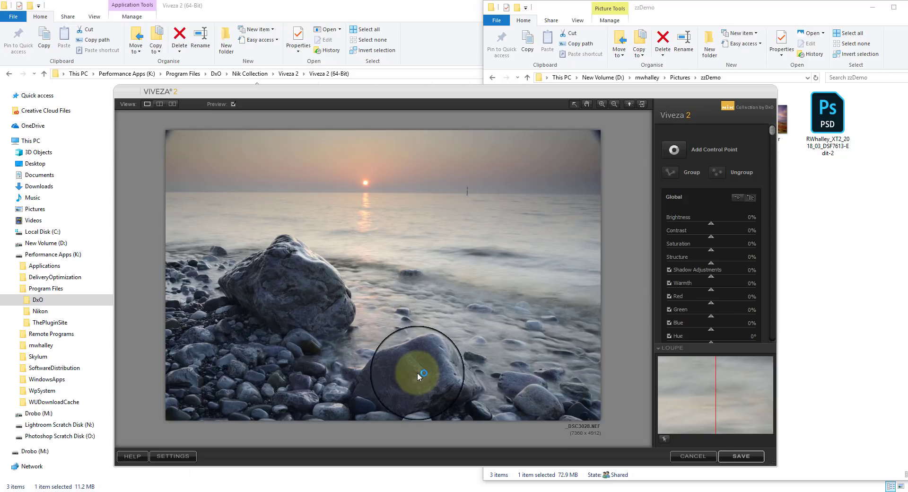
left_click_drag(715, 240, 725, 239)
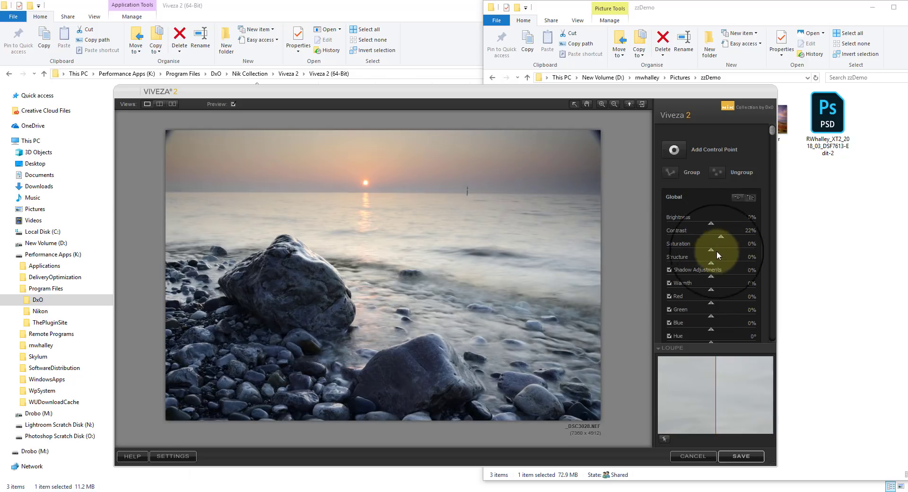
left_click_drag(712, 288, 731, 290)
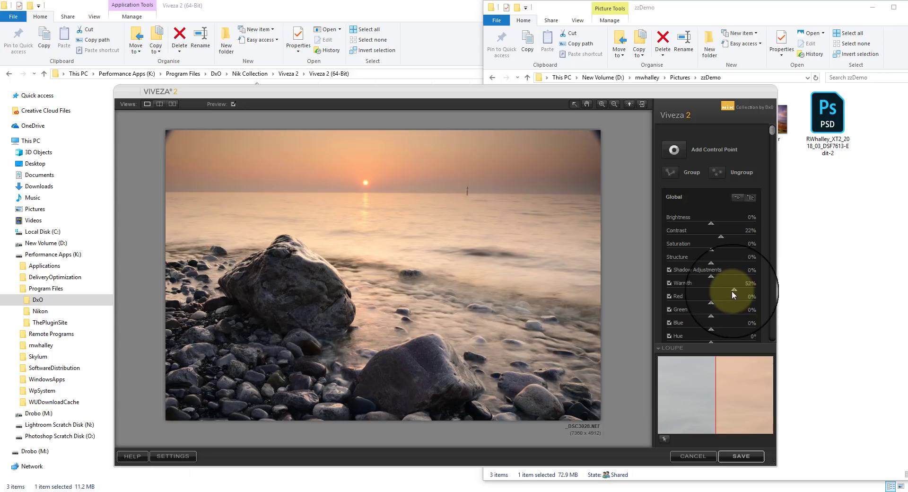
left_click(741, 456)
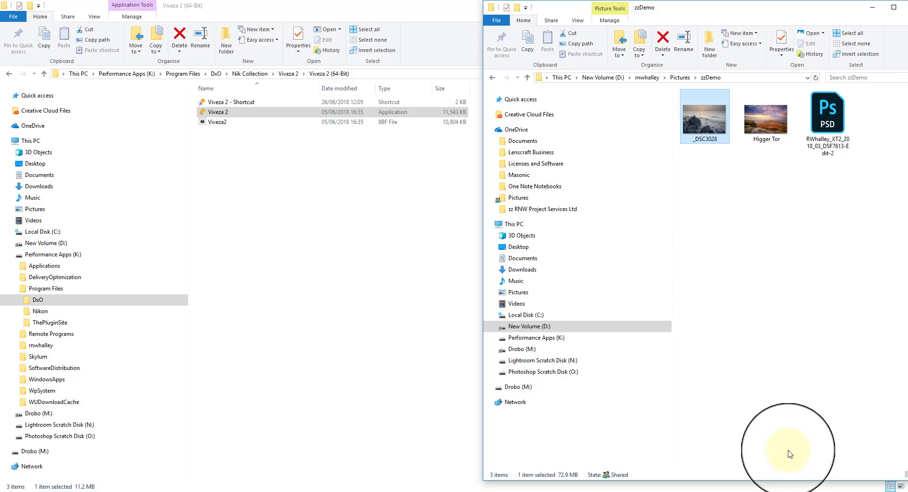
Restore and move the Viveza 2 (64-Bit) folder aside, then copy the Viveza 2 shortcut to the desktop
left_click(223, 102)
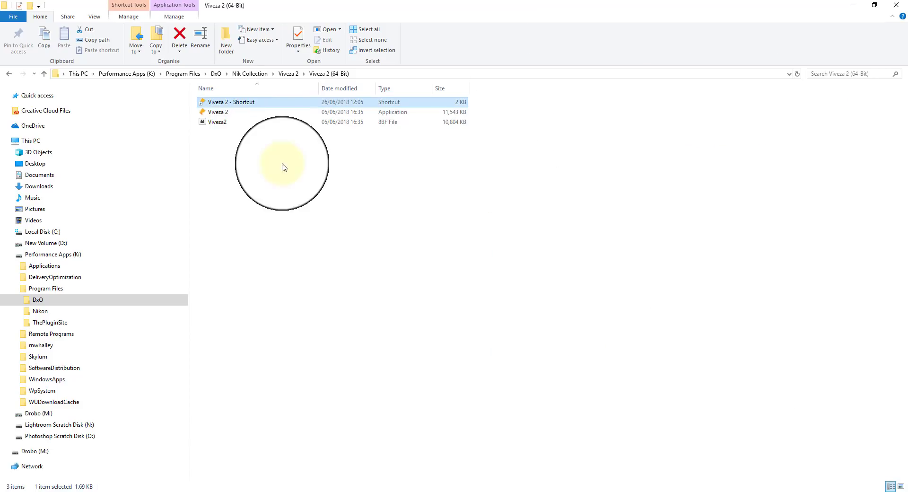
left_click(875, 5)
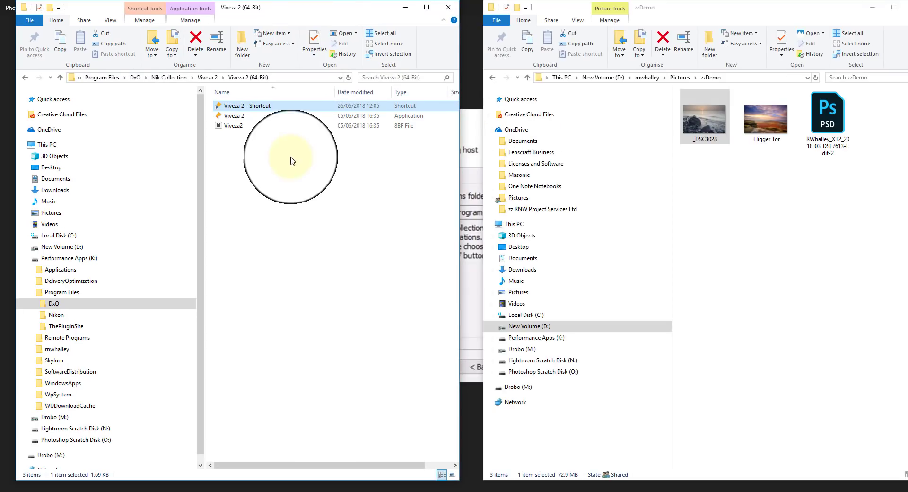
left_click_drag(316, 13, 266, 16)
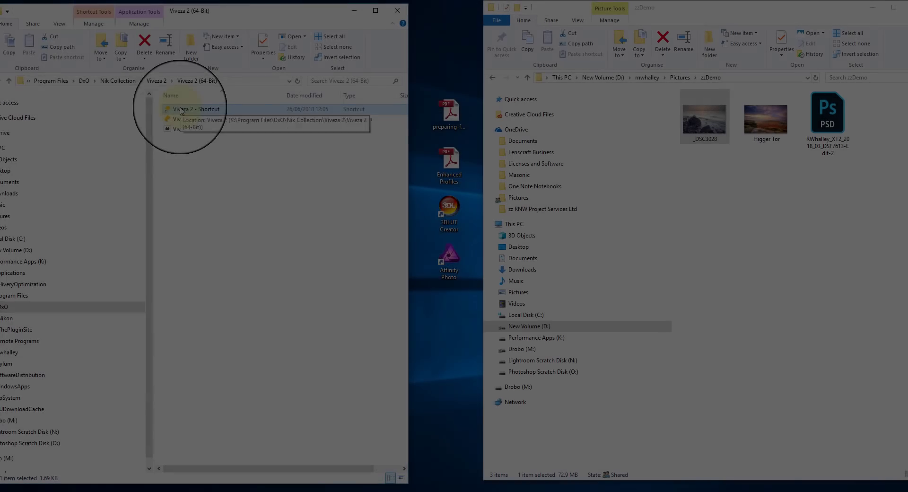
left_click_drag(180, 111, 243, 442)
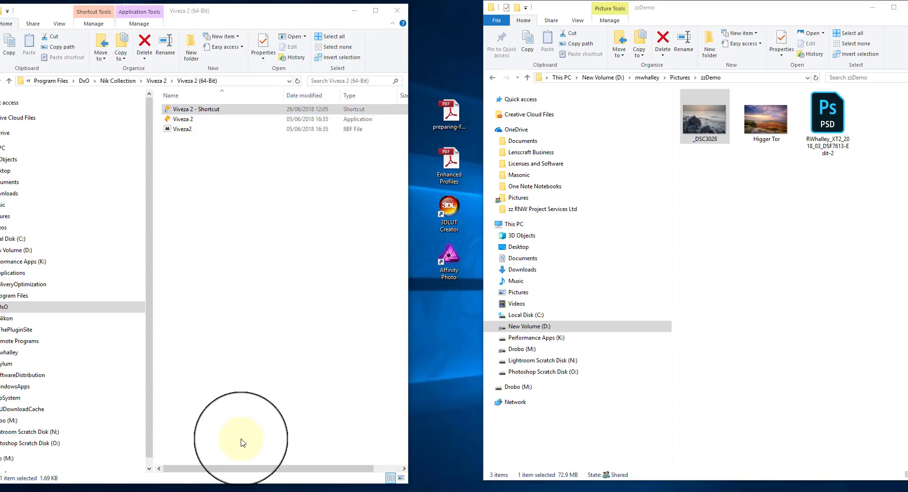
Drop Higger Tor from the zzDemo folder onto the desktop Viveza 2 shortcut
left_click(756, 193)
left_click_drag(773, 121, 454, 310)
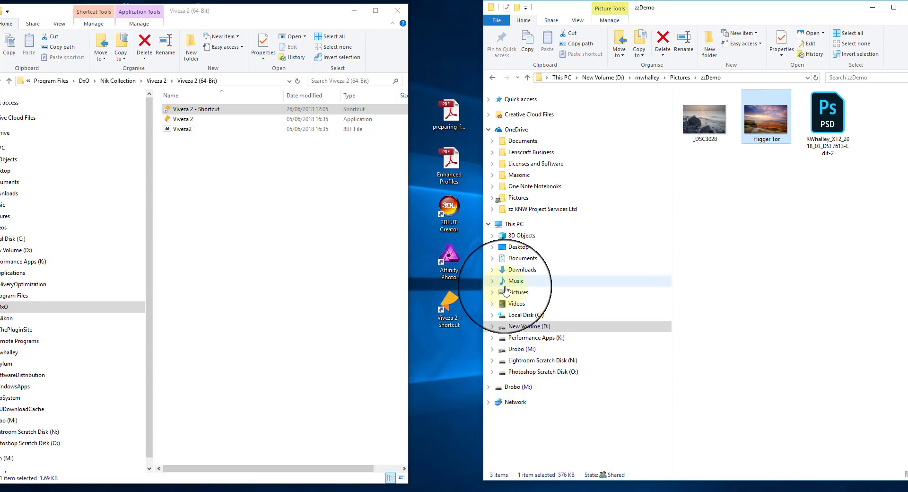